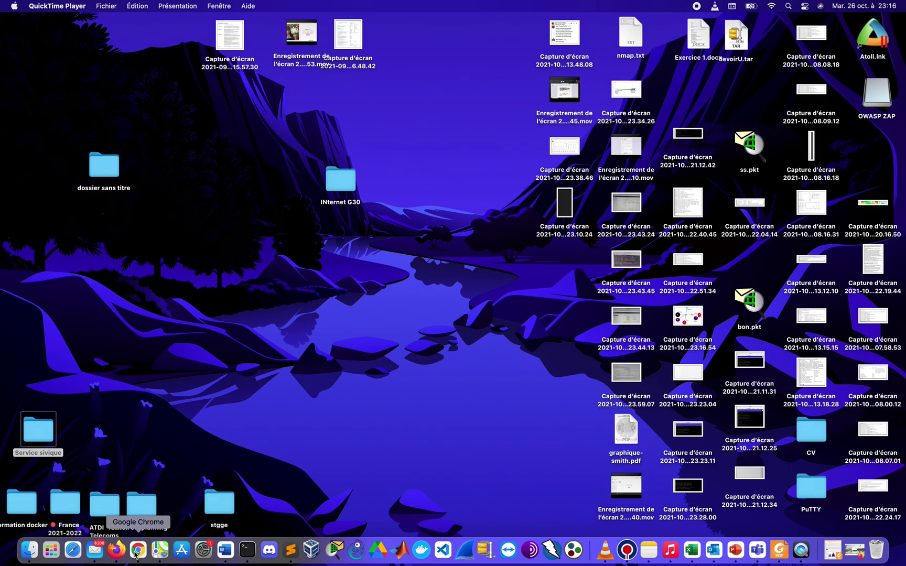
Step: Switch to Firefox, enlarge its window to full screen and sign in to PaperCut MF with the prefilled credentials
{"action": "left_click", "coordinate": [117, 551]}
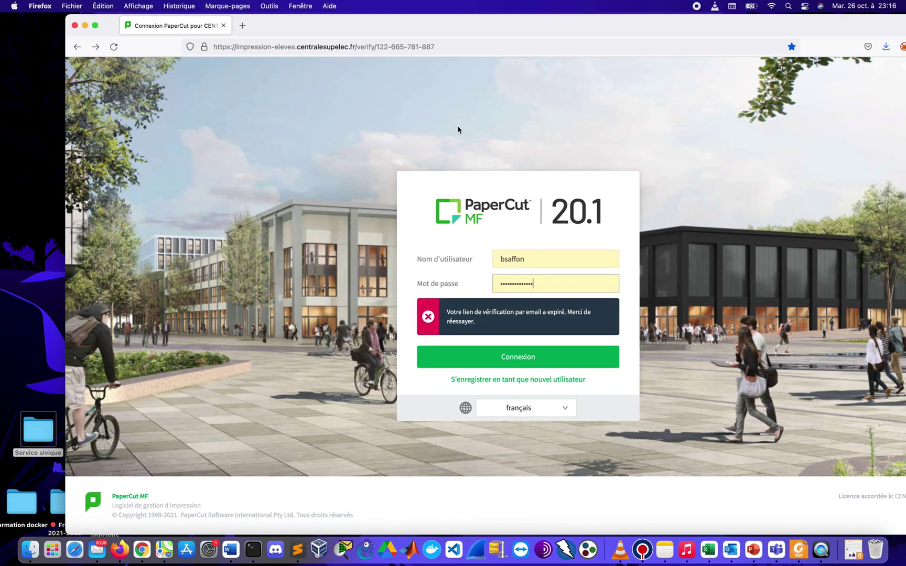
{"action": "left_click", "coordinate": [95, 26]}
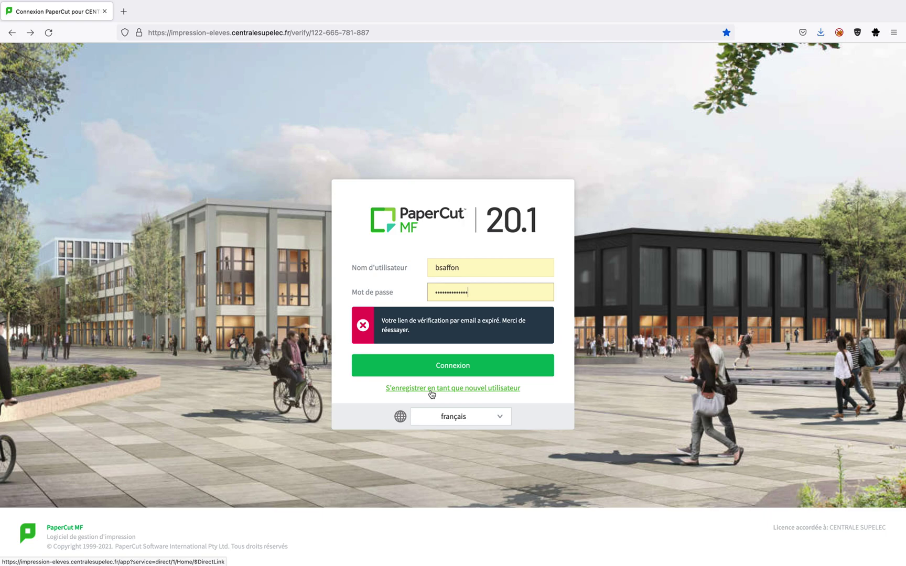
{"action": "left_click", "coordinate": [452, 365]}
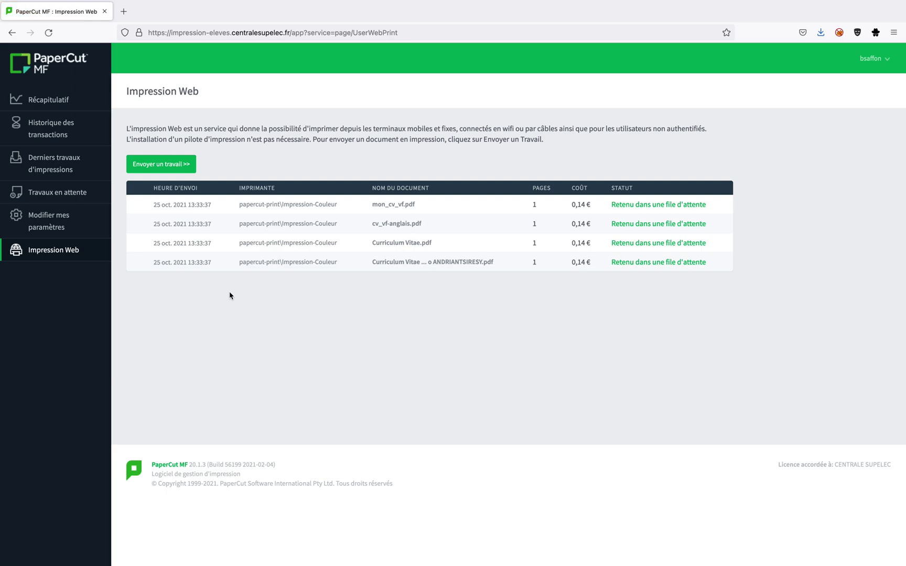
Step: Open the account summary (Récapitulatif) and examine the balance under Solde
{"action": "left_click", "coordinate": [67, 106]}
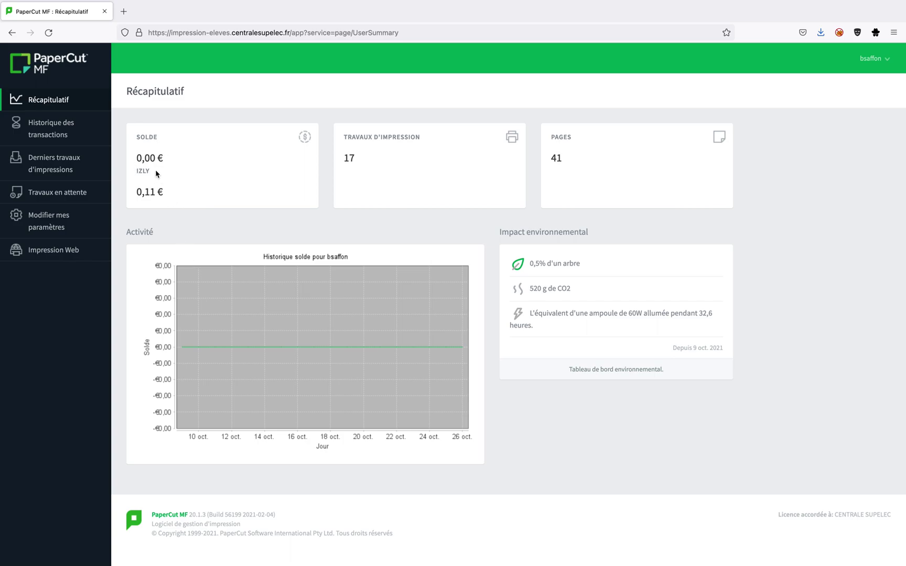
{"action": "left_click", "coordinate": [138, 157]}
{"action": "left_click_drag", "start_coordinate": [137, 156], "coordinate": [171, 157]}
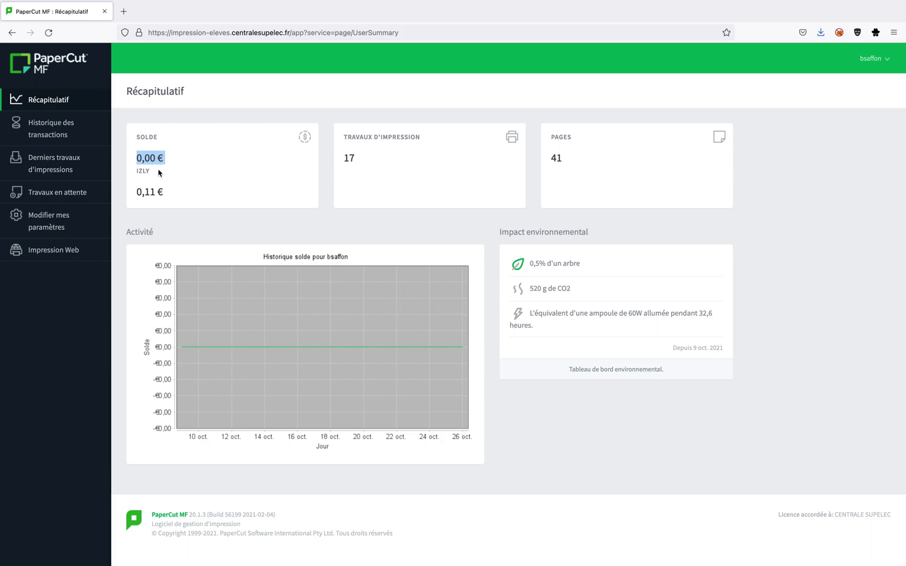
Step: Examine the list of past payments and print charges in the transaction history (Historique des transactions)
{"action": "left_click", "coordinate": [52, 124]}
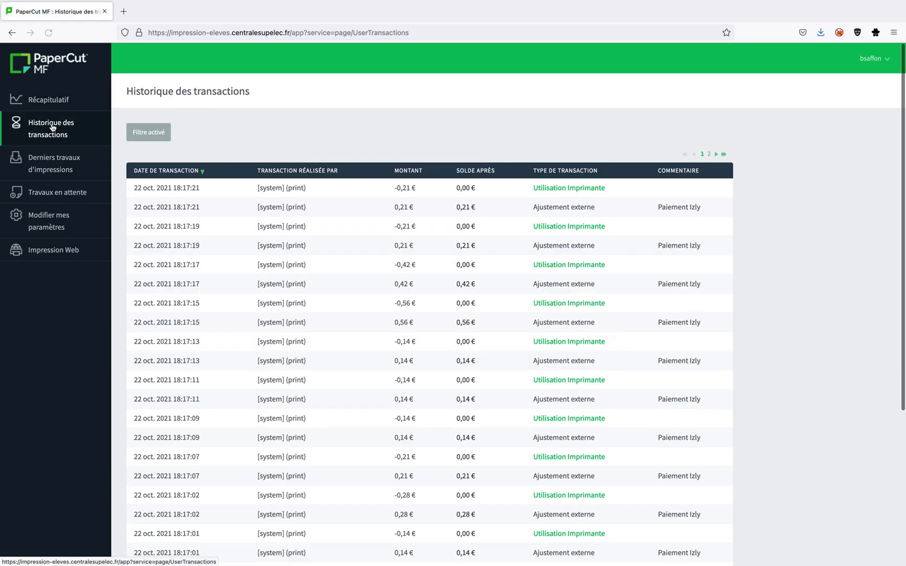
{"action": "scroll", "coordinate": [298, 204], "scroll_direction": "down", "scroll_amount": 2}
{"action": "scroll", "coordinate": [298, 204], "scroll_direction": "up", "scroll_amount": 2}
{"action": "scroll", "coordinate": [300, 204], "scroll_direction": "down", "scroll_amount": 8}
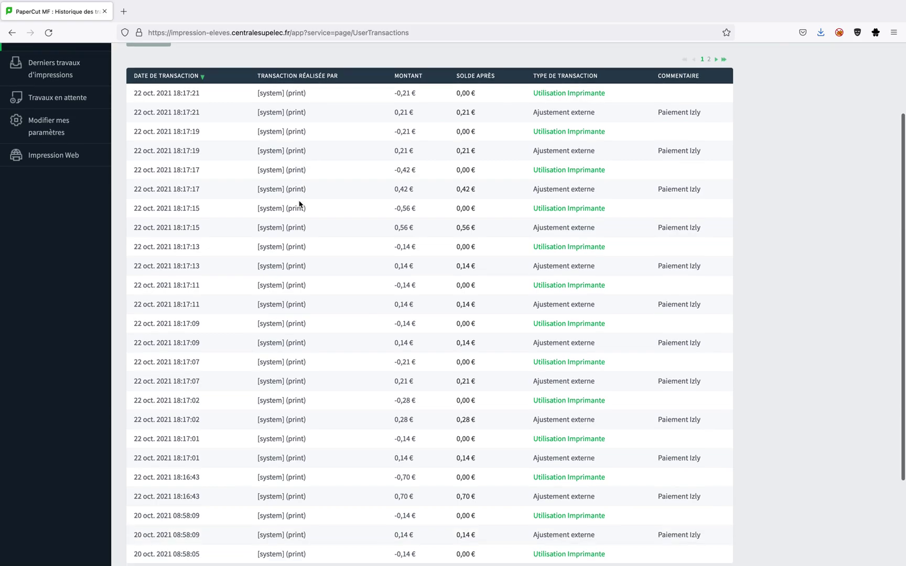
{"action": "scroll", "coordinate": [299, 204], "scroll_direction": "up", "scroll_amount": 8}
{"action": "scroll", "coordinate": [299, 202], "scroll_direction": "down", "scroll_amount": 8}
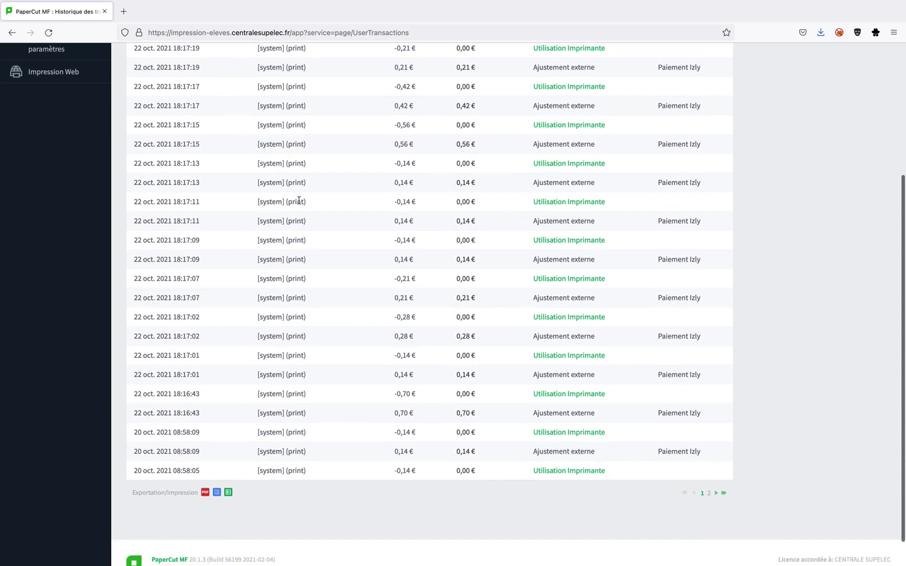
{"action": "scroll", "coordinate": [299, 201], "scroll_direction": "up", "scroll_amount": 2}
{"action": "scroll", "coordinate": [299, 201], "scroll_direction": "up", "scroll_amount": 1}
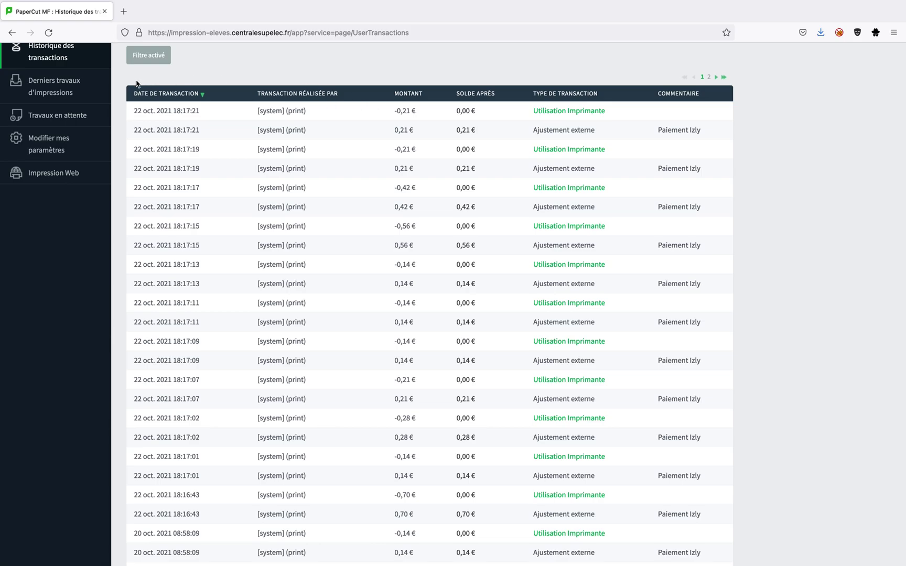
Step: Look over the pending print jobs (Travaux en attente) and the password-change settings (Modifier mes paramètres)
{"action": "left_click", "coordinate": [63, 120]}
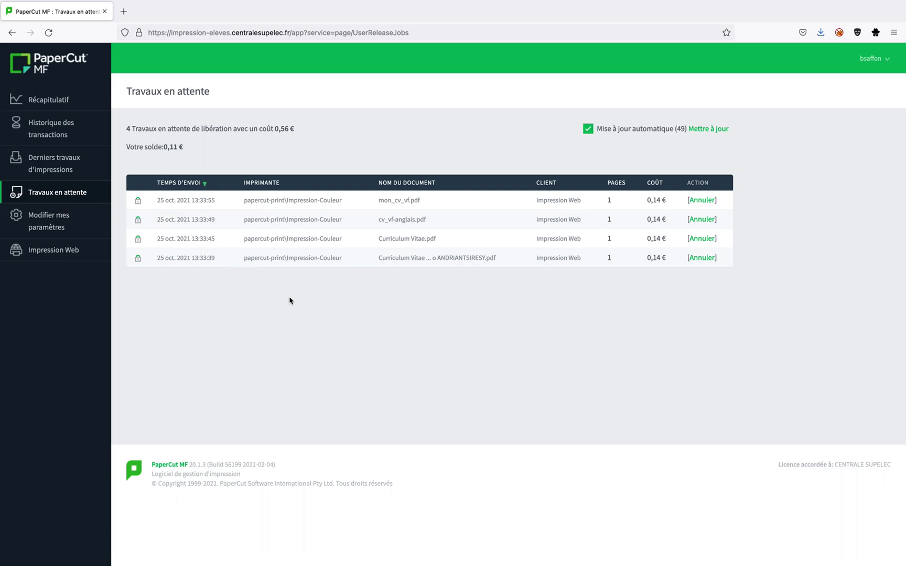
{"action": "scroll", "coordinate": [289, 301], "scroll_direction": "left", "scroll_amount": 3}
{"action": "left_click", "coordinate": [57, 228]}
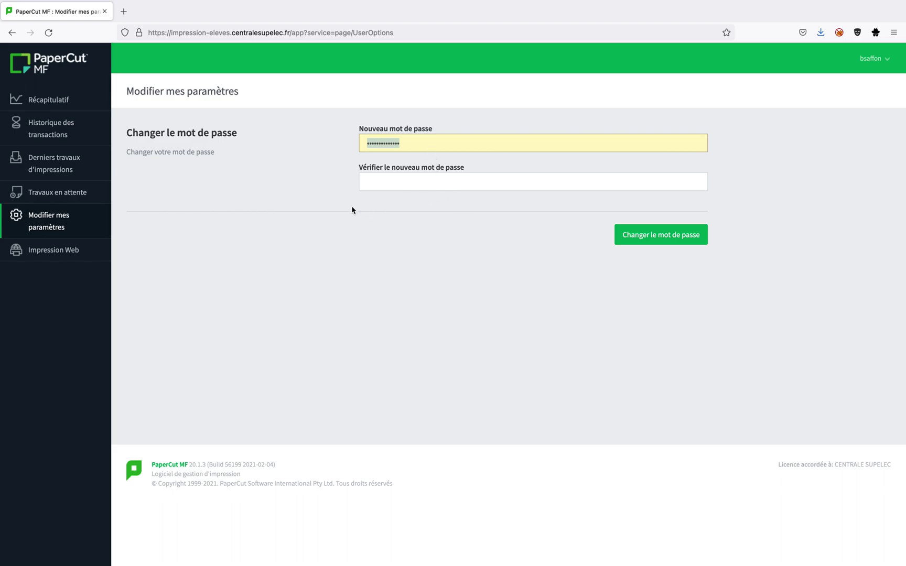
Step: Start a new web print job and choose papercut-print\Impression-Couleur (virtuel) as its printer
{"action": "left_click", "coordinate": [58, 253]}
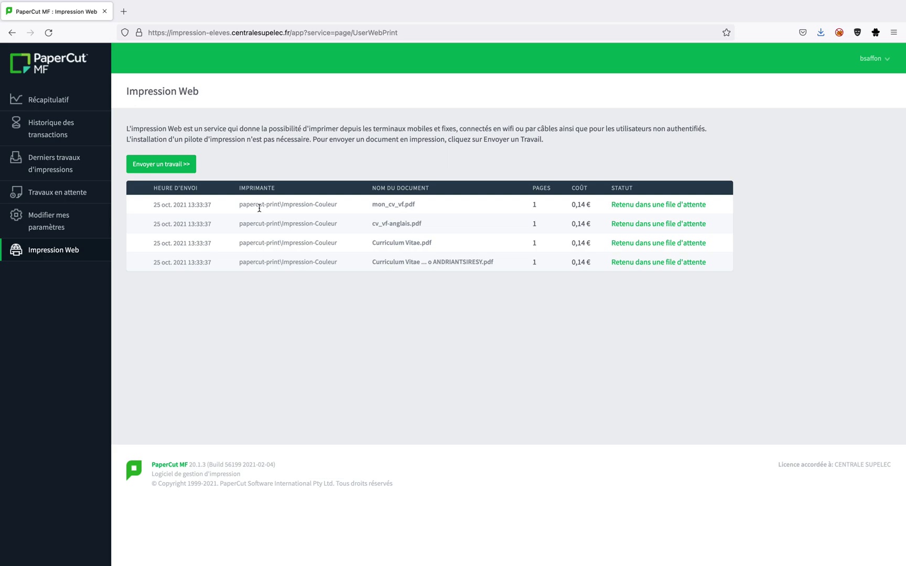
{"action": "left_click", "coordinate": [145, 167]}
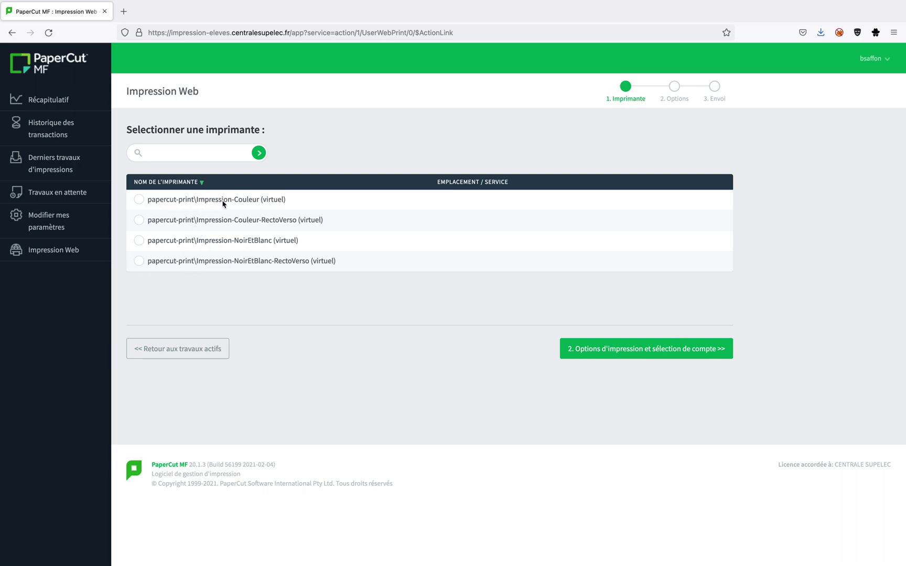
{"action": "left_click", "coordinate": [139, 200]}
{"action": "left_click", "coordinate": [611, 349]}
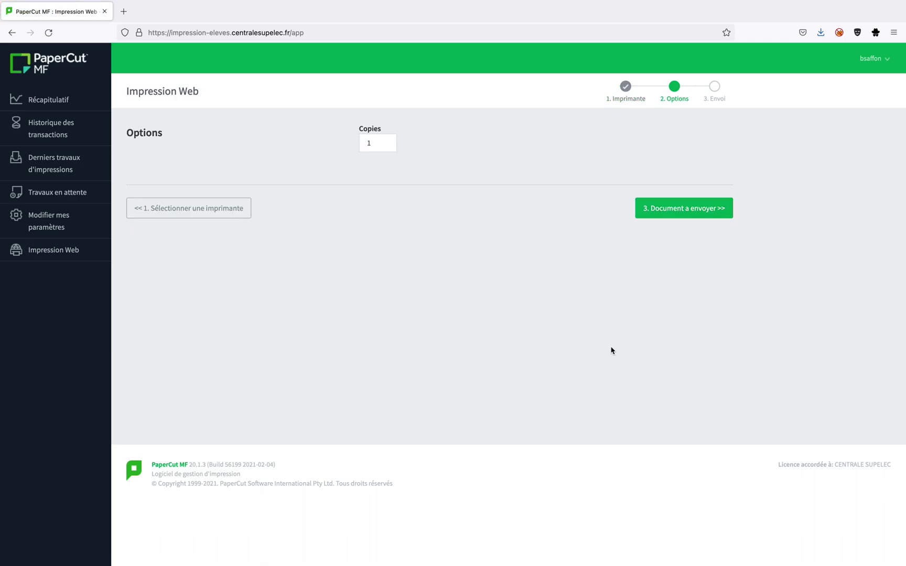
Step: Edit the number of copies for the print job and continue to the document upload stage
{"action": "left_click", "coordinate": [371, 145]}
{"action": "type", "text": "0"}
{"action": "left_click", "coordinate": [687, 210]}
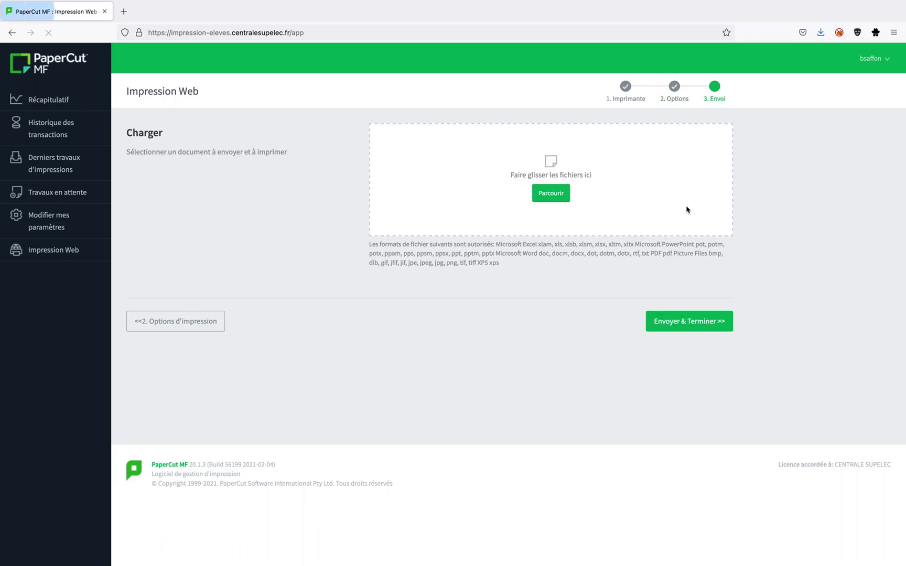
Step: Upload the CV PDF whose name ends in "sec(1).pdf" from the Documents folder and submit the print job
{"action": "left_click", "coordinate": [552, 197]}
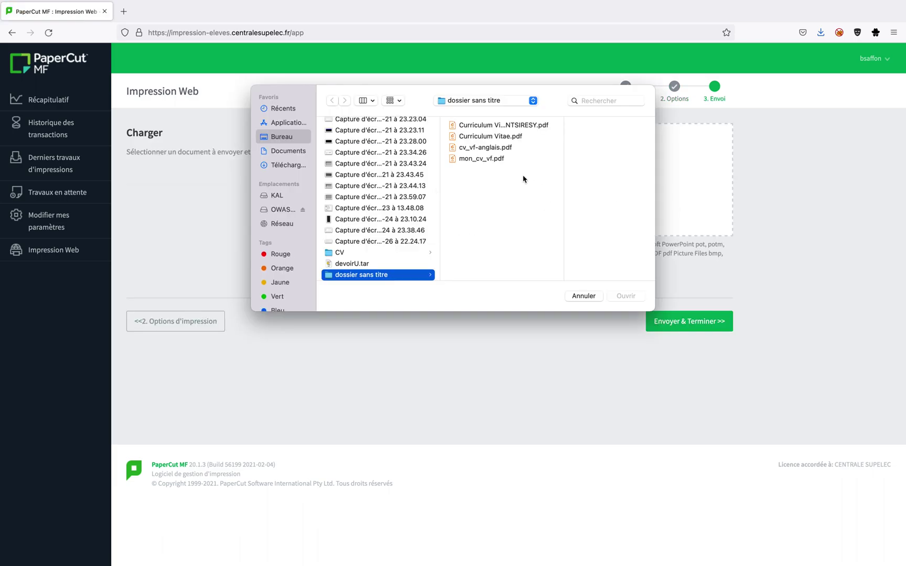
{"action": "left_click", "coordinate": [483, 158]}
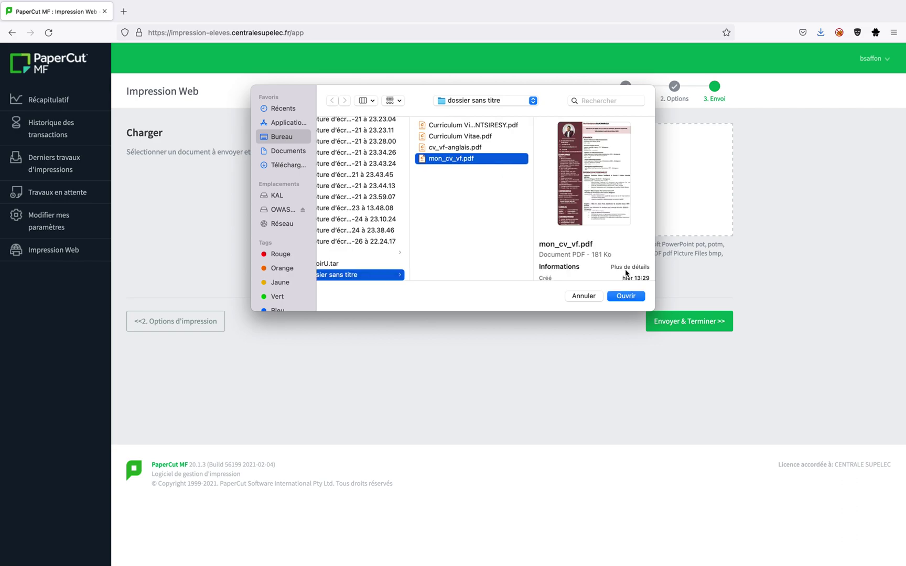
{"action": "left_click", "coordinate": [365, 154]}
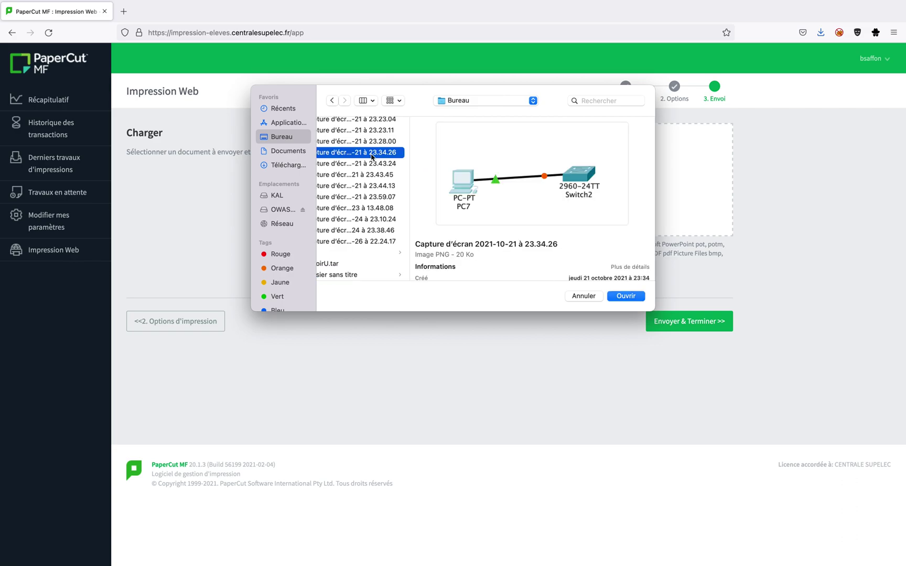
{"action": "left_click", "coordinate": [288, 154]}
{"action": "left_click", "coordinate": [347, 192]}
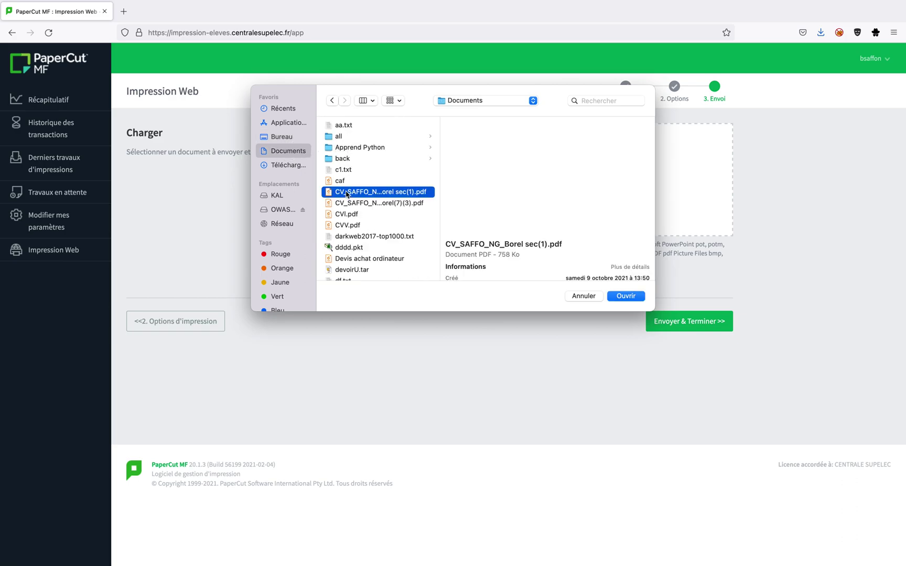
{"action": "left_click", "coordinate": [622, 298]}
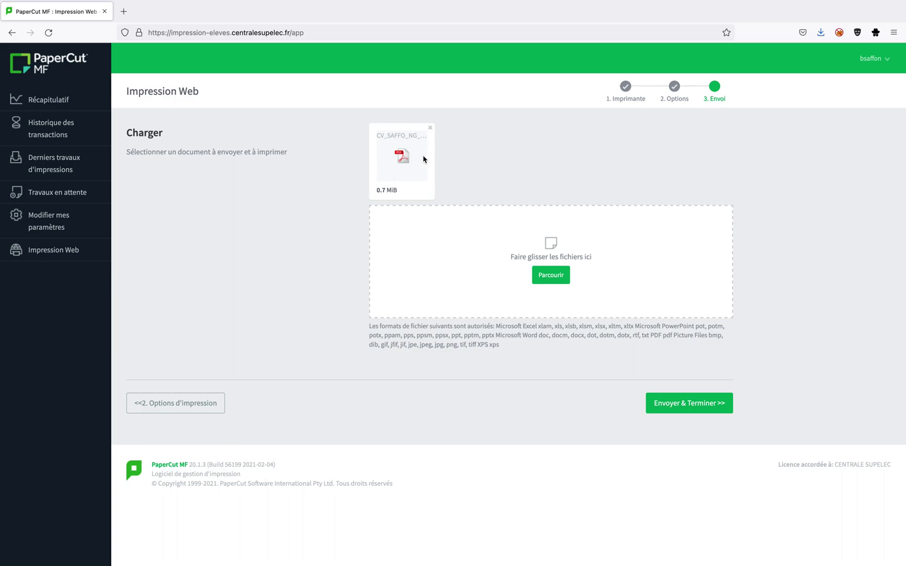
{"action": "left_click", "coordinate": [677, 409]}
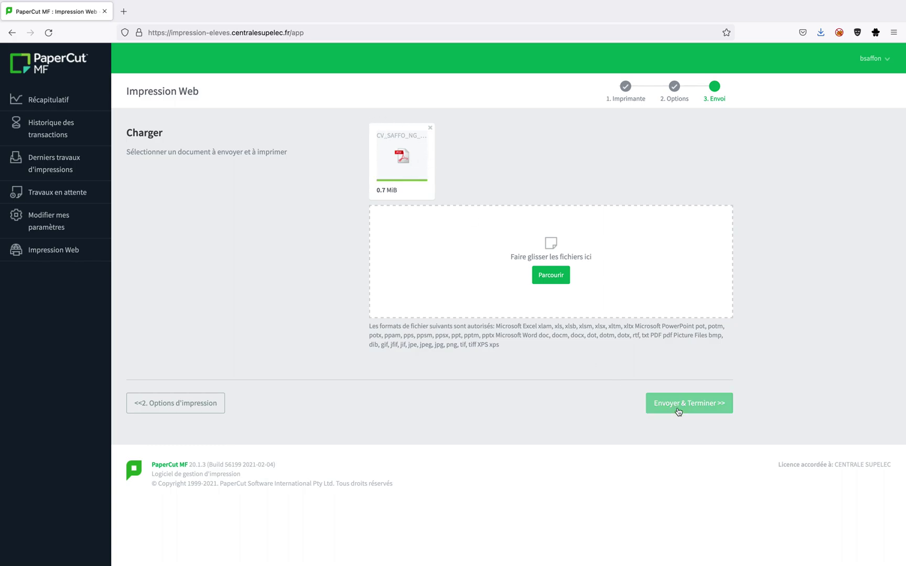